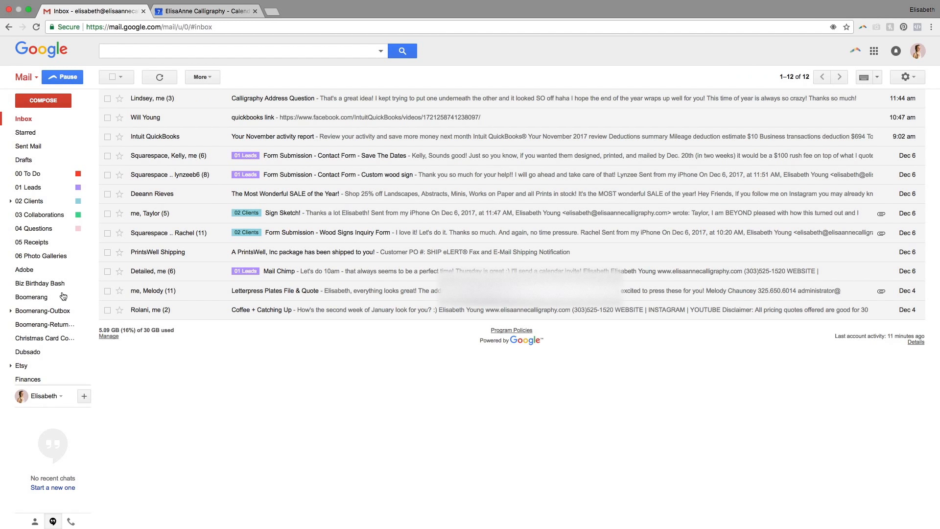
Look through the emails filed under the 06 Photo Galleries label, and return to the inbox
mouse_move(29, 187)
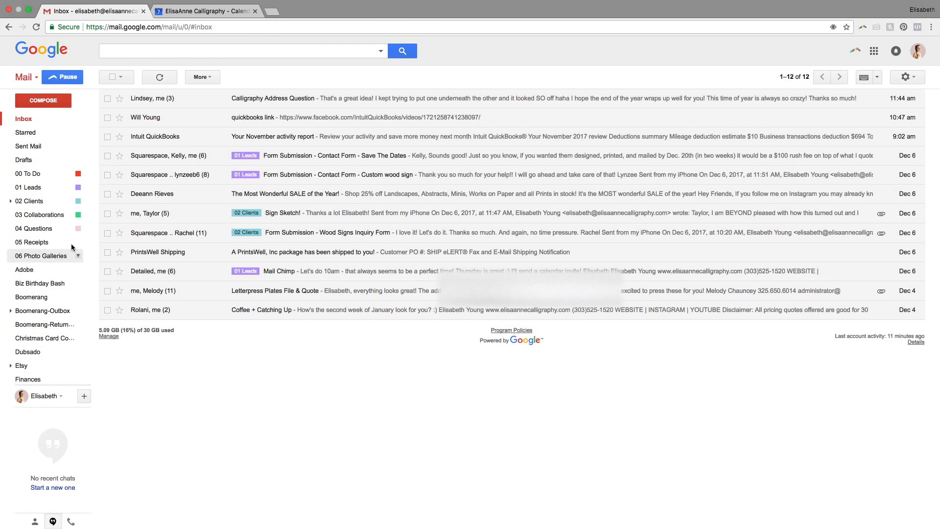
scroll(42, 249, down, 1)
click(42, 248)
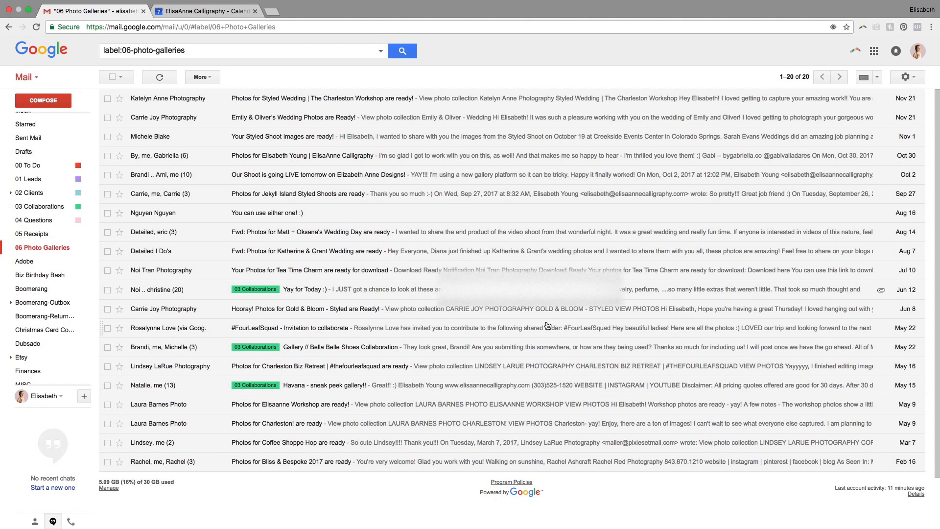
scroll(50, 196, up, 1)
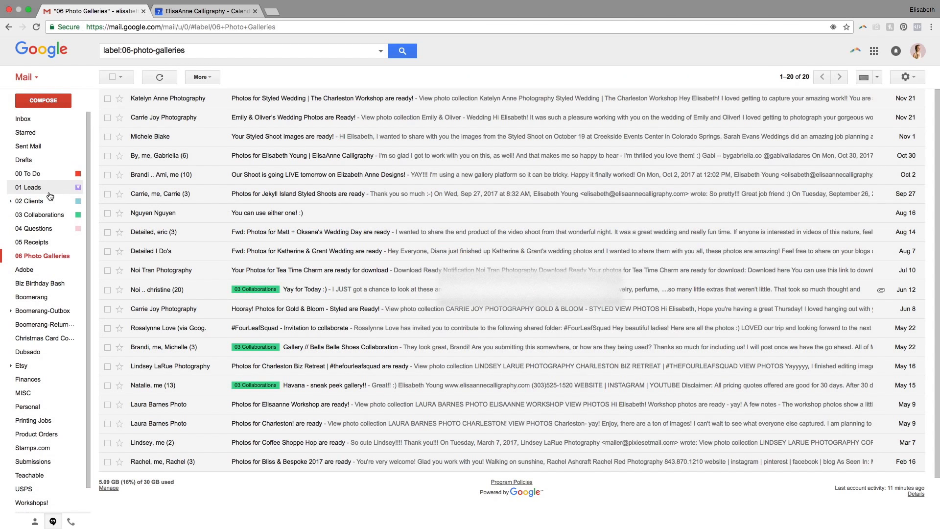
click(36, 121)
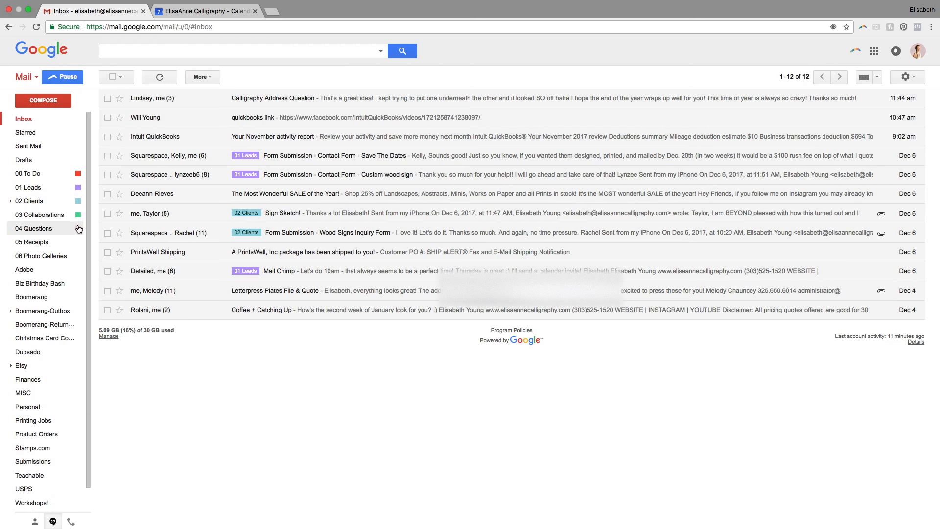
scroll(79, 176, down, 1)
scroll(78, 177, up, 1)
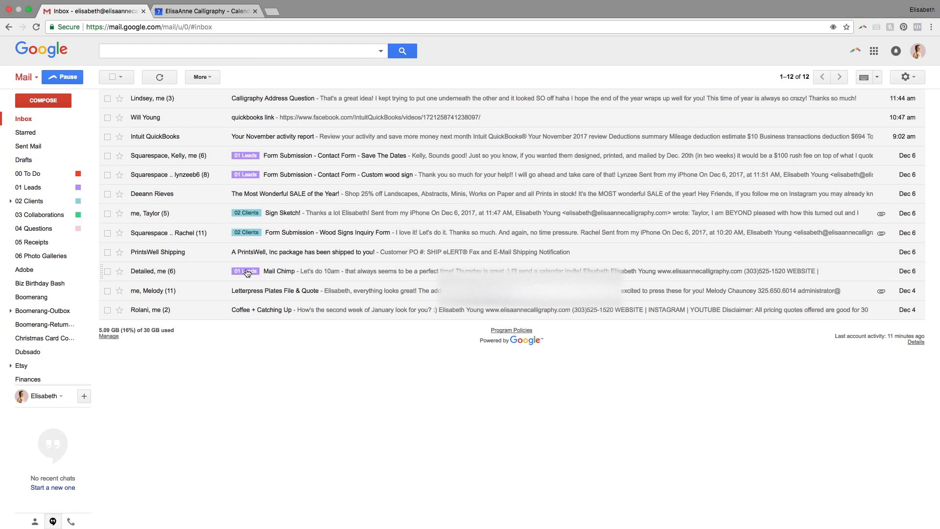
mouse_move(37, 248)
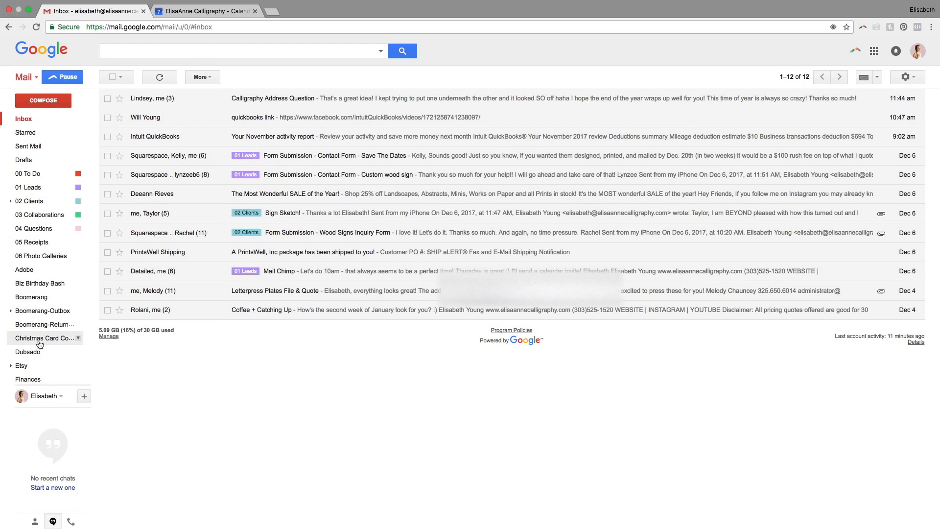
Look through the notification emails filed under the Dubsado label, and return to the inbox
mouse_move(38, 343)
scroll(37, 346, down, 1)
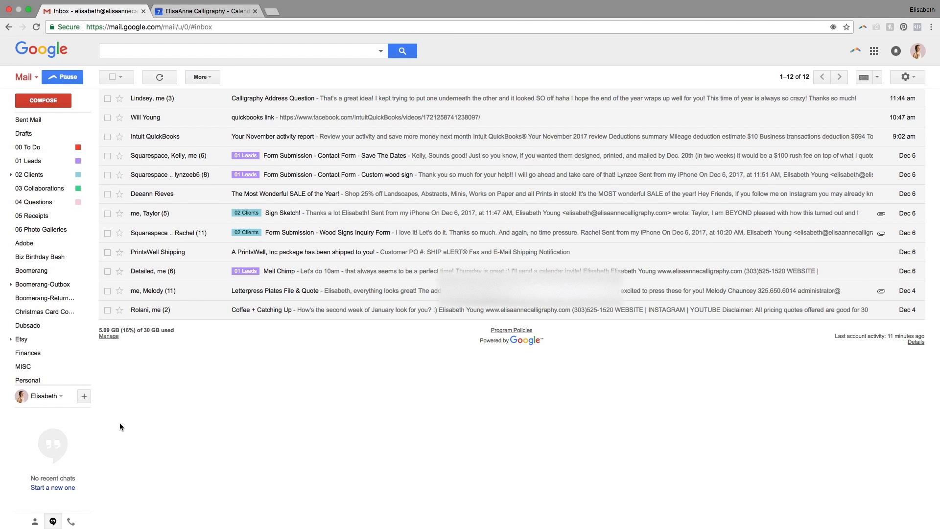
mouse_move(29, 154)
mouse_move(52, 375)
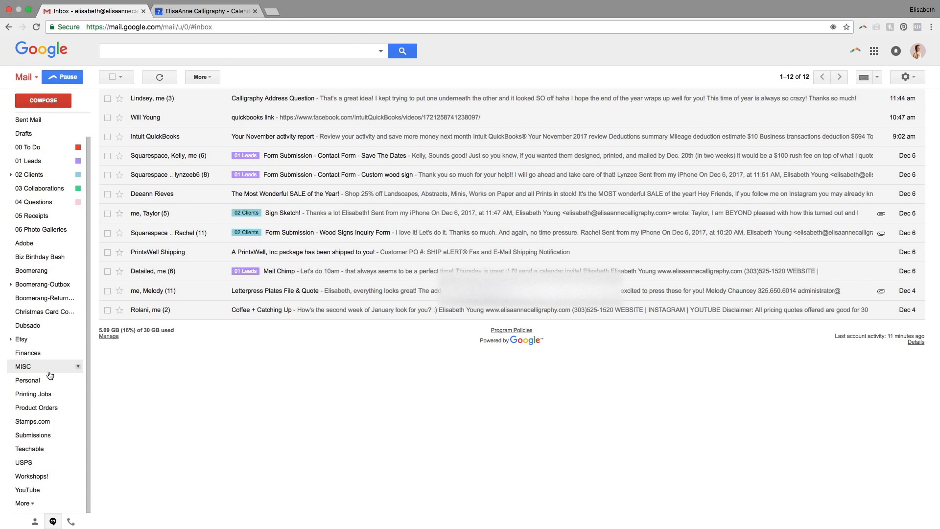
click(28, 325)
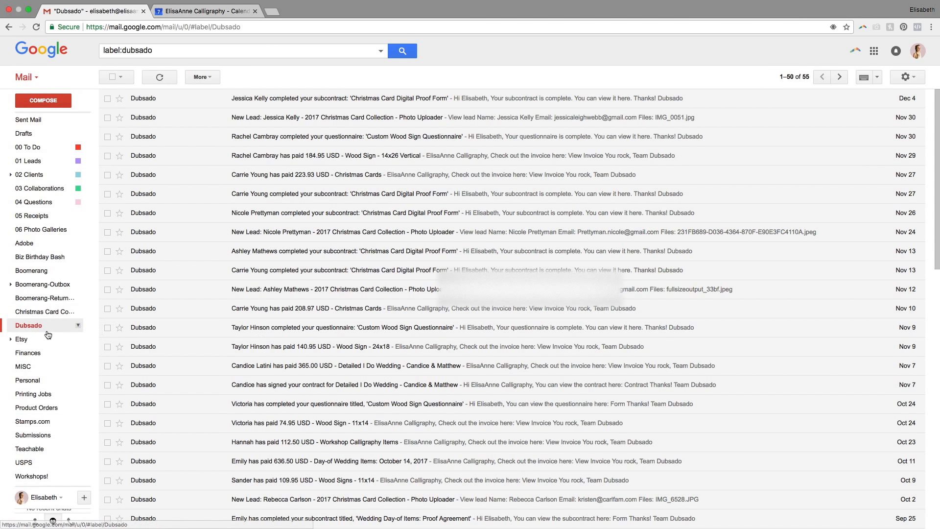
scroll(169, 331, down, 4)
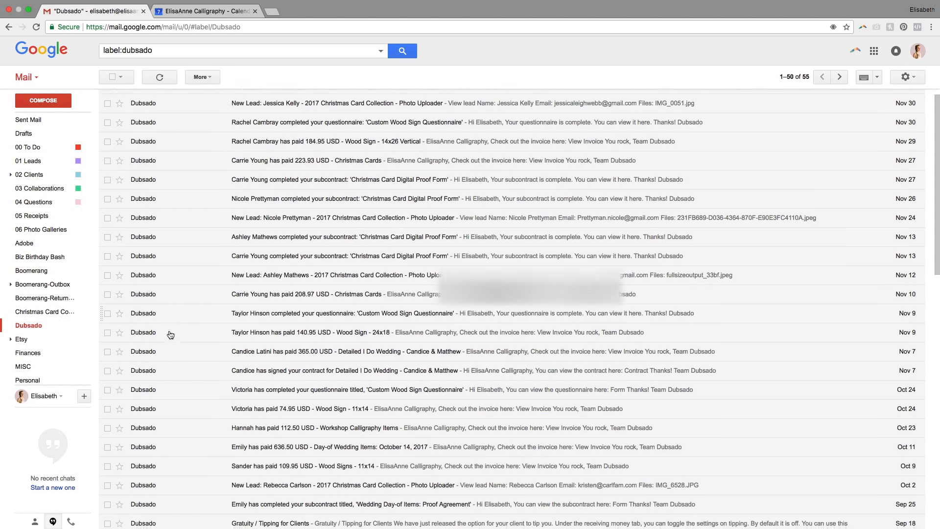
scroll(170, 334, down, 3)
scroll(170, 335, up, 3)
scroll(171, 335, up, 5)
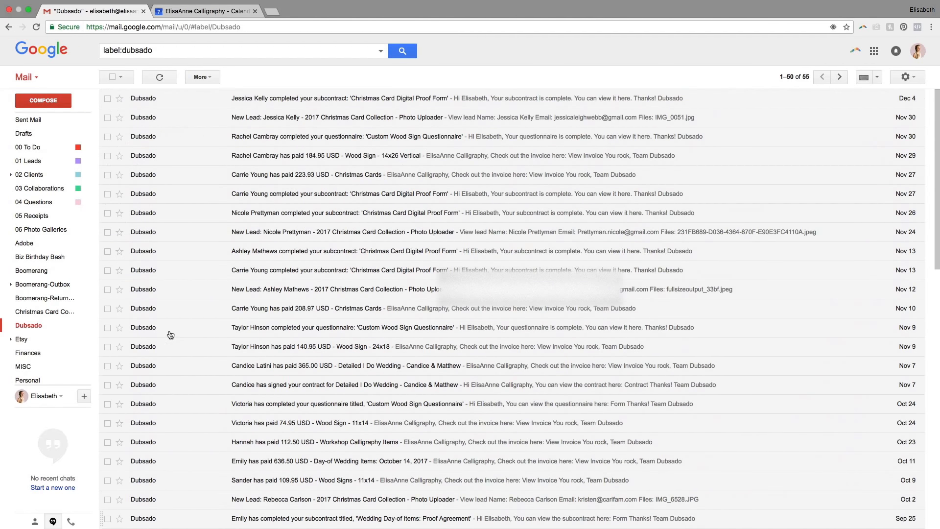
scroll(35, 122, up, 2)
click(36, 119)
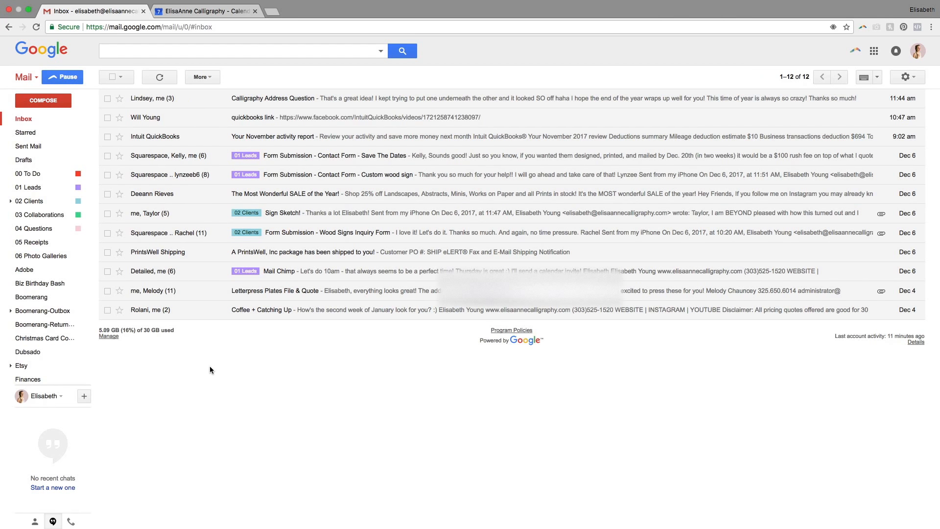
Expand the hidden part of the label list and open the label management settings
scroll(49, 343, down, 1)
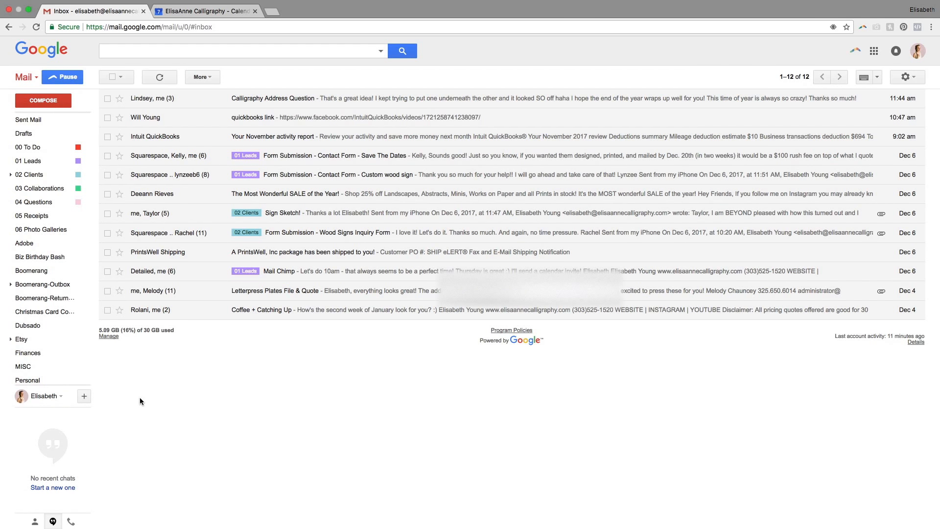
mouse_move(63, 357)
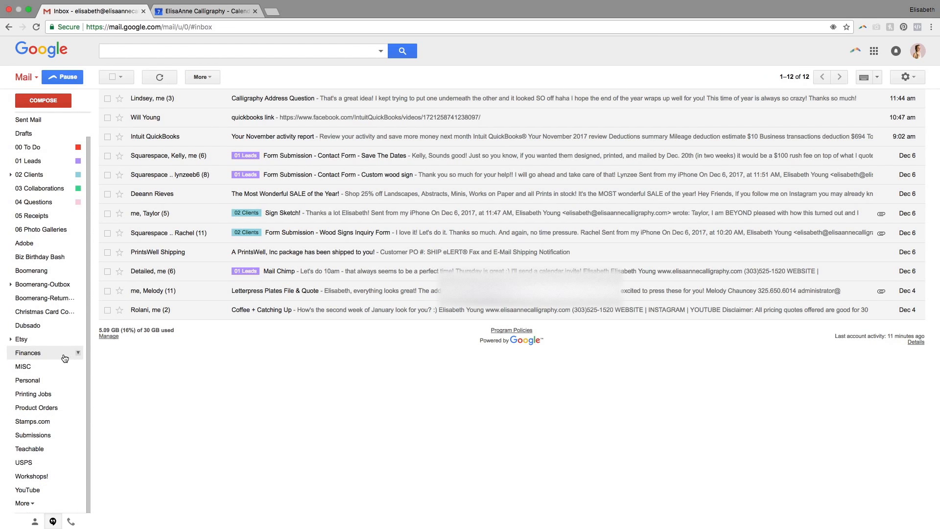
click(31, 504)
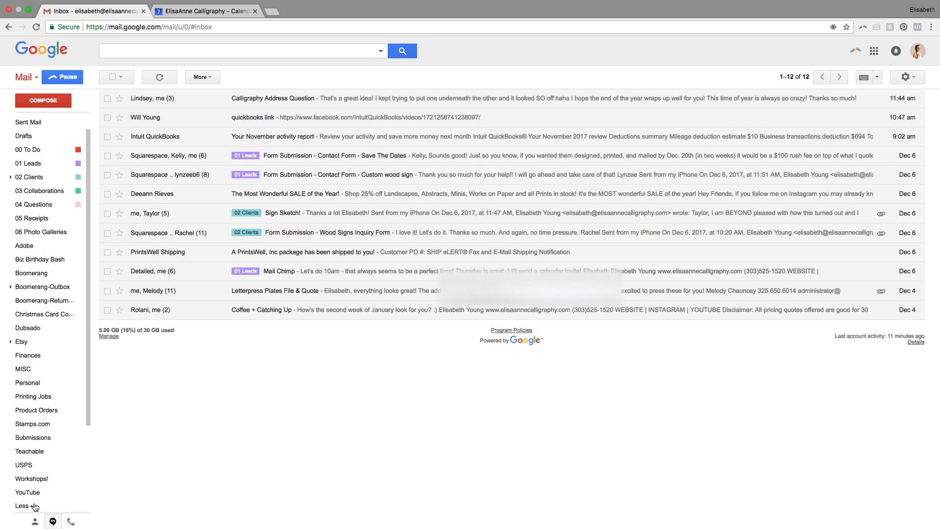
scroll(33, 509, down, 5)
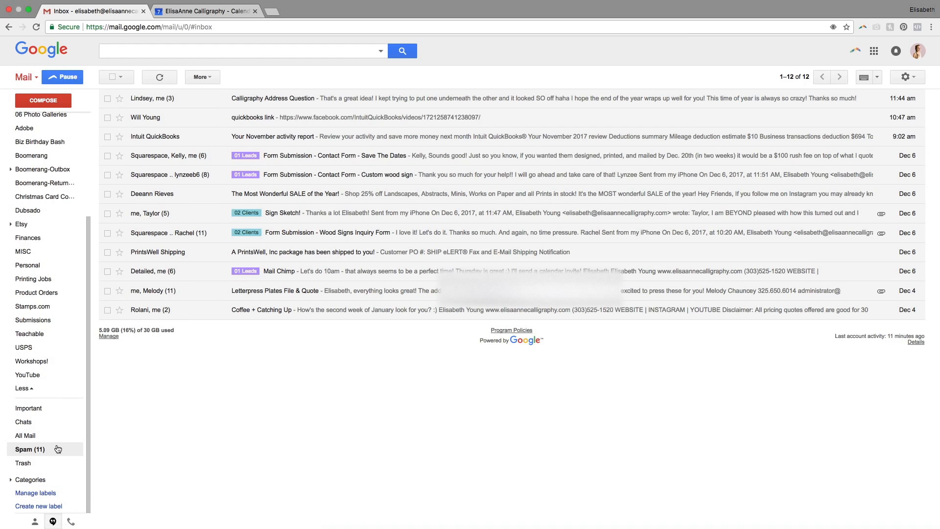
click(47, 493)
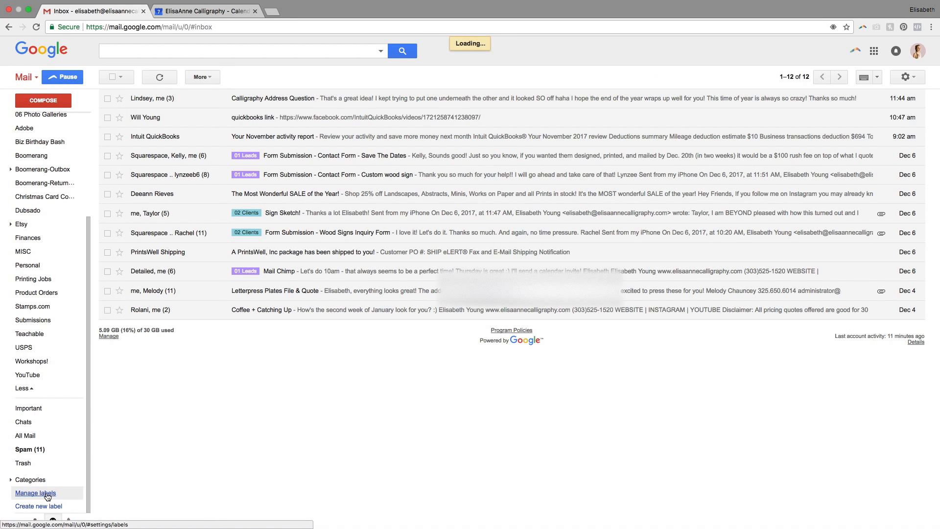
Examine the custom labels in the settings, with their show, hide, remove and edit options
scroll(377, 312, down, 5)
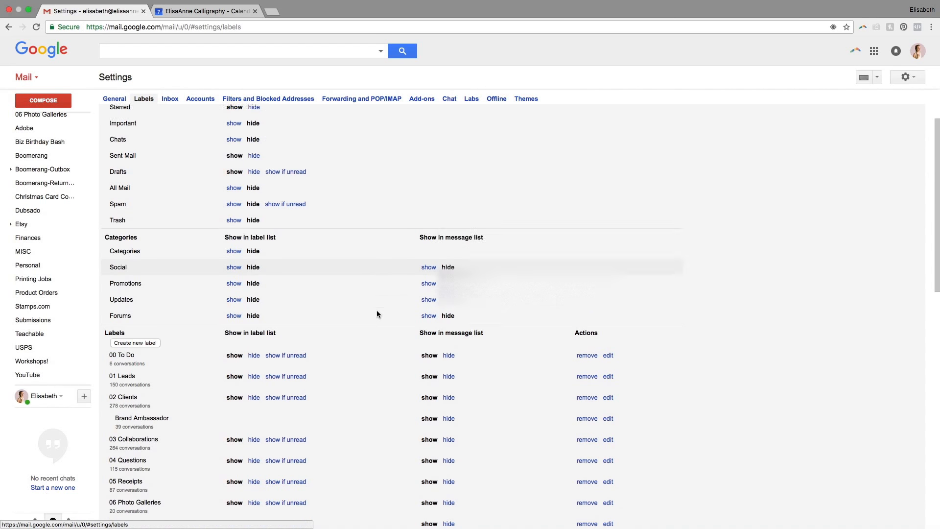
scroll(377, 313, down, 1)
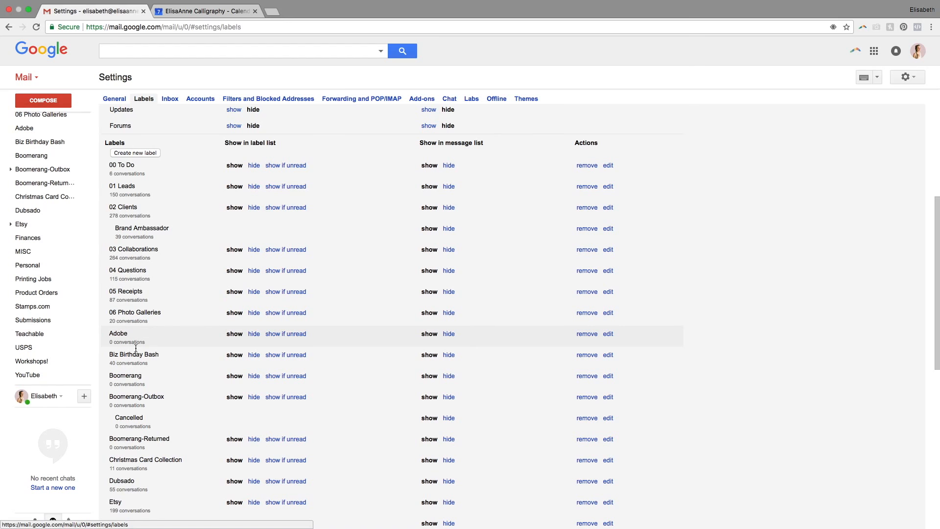
scroll(180, 366, down, 5)
scroll(178, 363, down, 1)
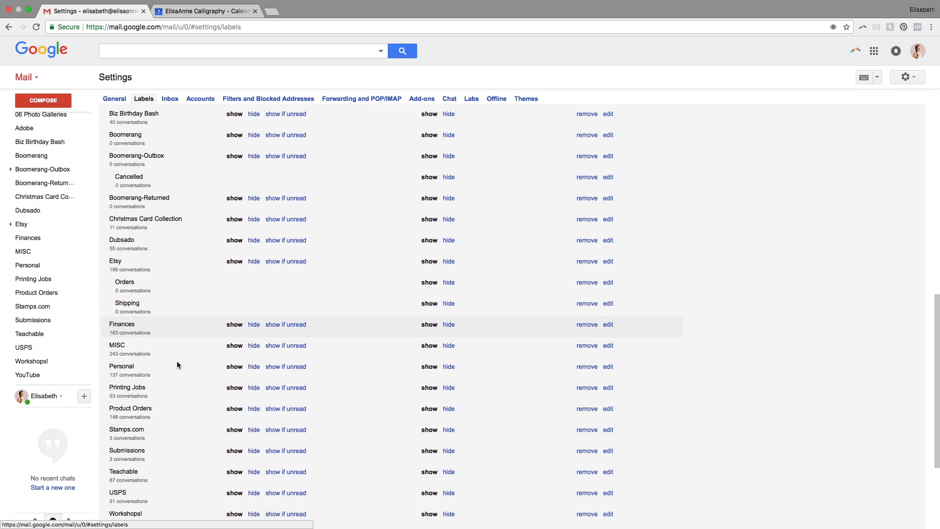
scroll(155, 343, down, 3)
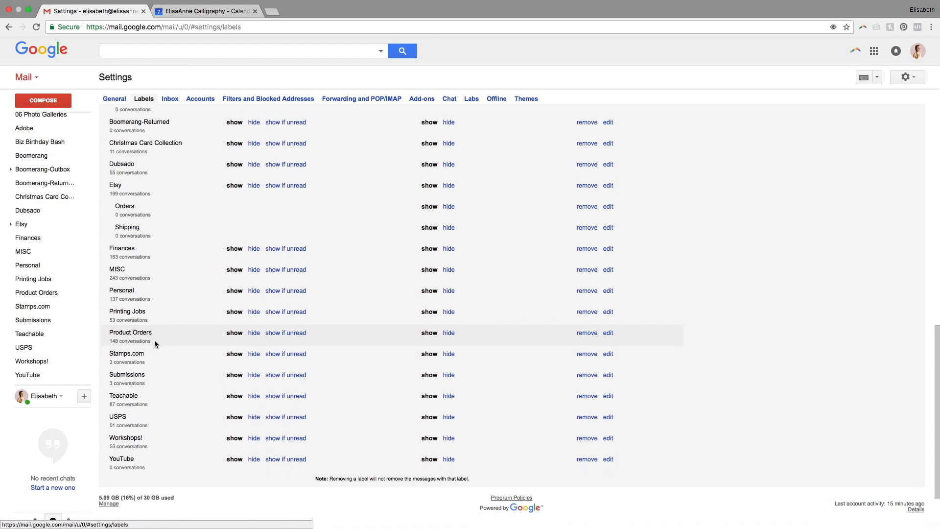
mouse_move(39, 371)
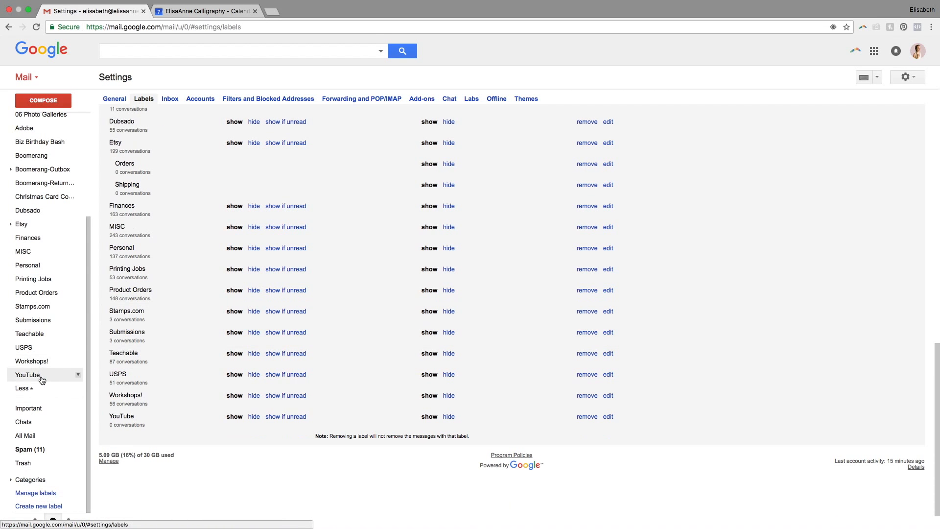
click(47, 506)
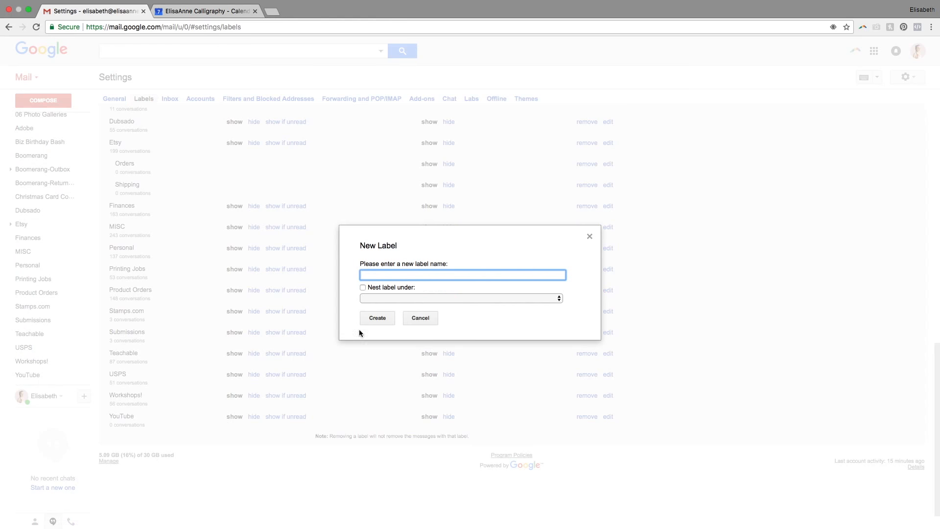
click(363, 288)
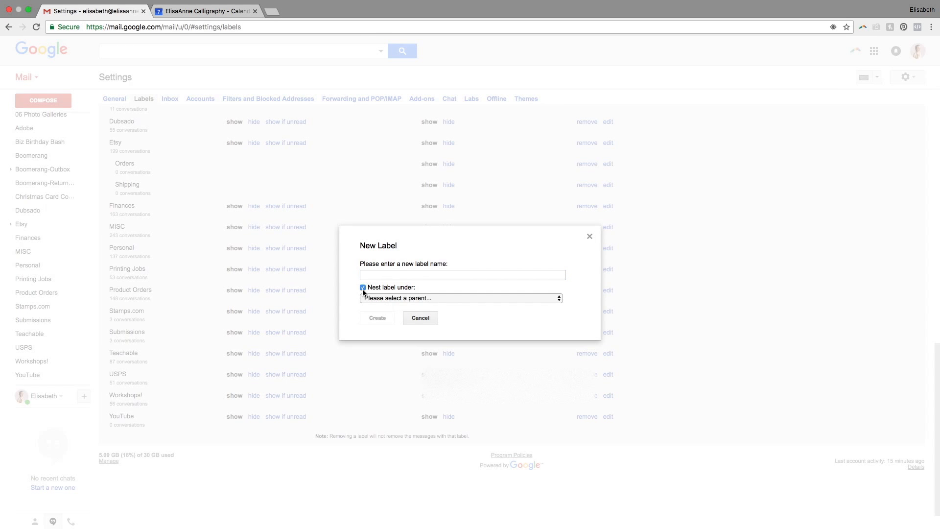
click(378, 297)
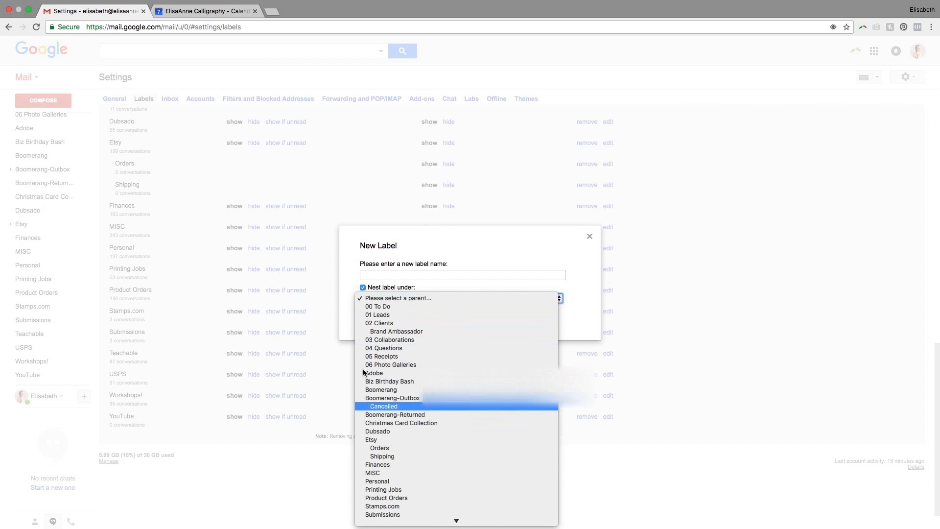
click(363, 290)
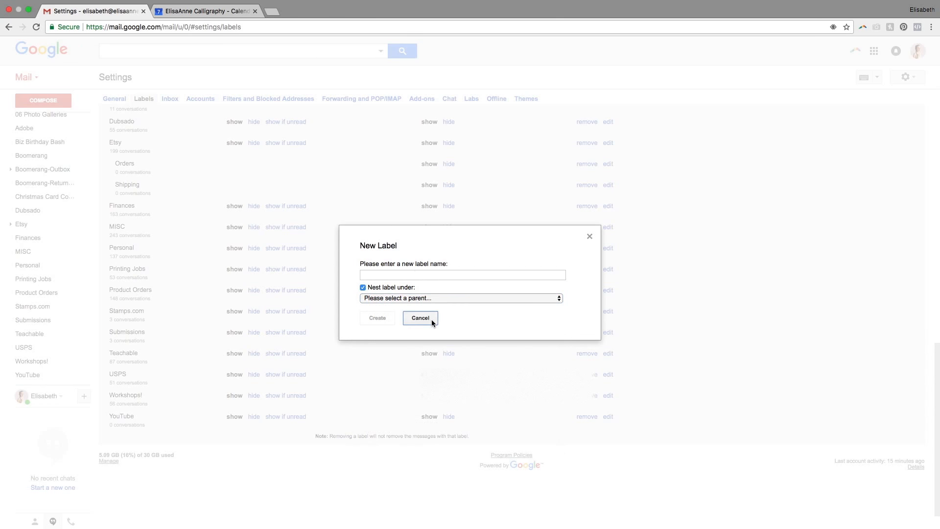
click(430, 319)
Leave the settings, look through the emails under the 00 To Do label, and return to the inbox
scroll(39, 196, up, 10)
click(24, 119)
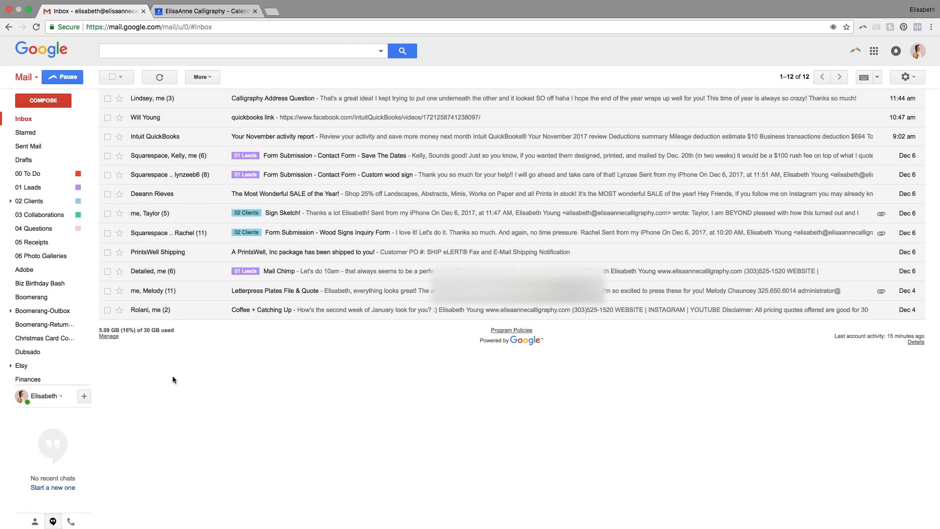
click(50, 173)
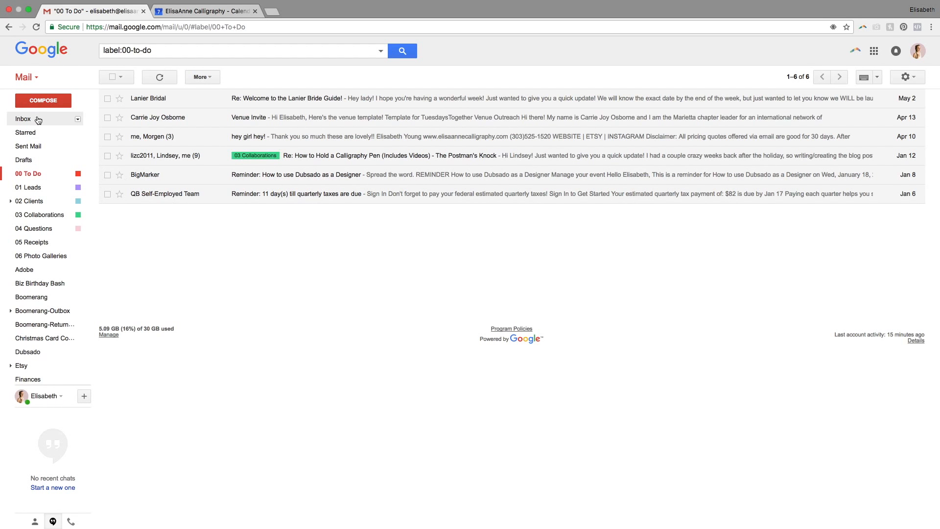
click(23, 119)
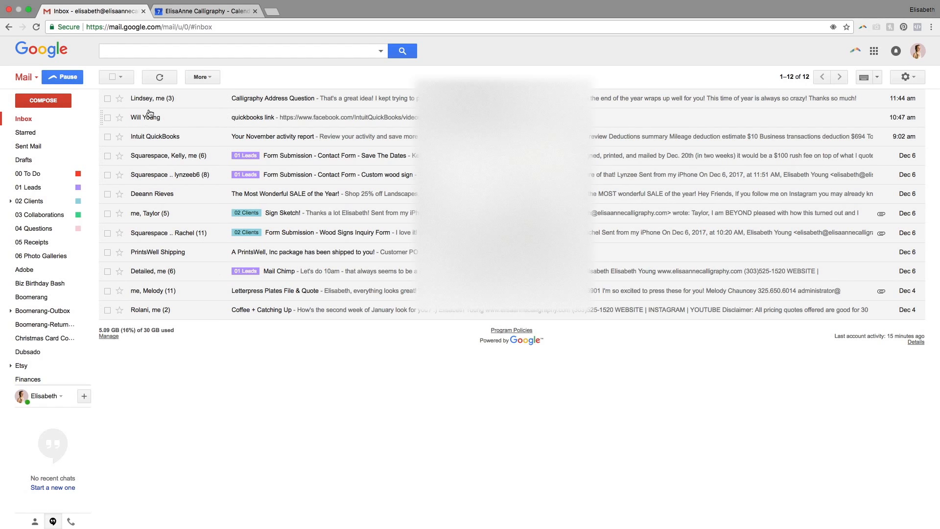
Delete the "quickbooks link" email from the inbox
click(196, 122)
click(116, 77)
scroll(27, 267, down, 1)
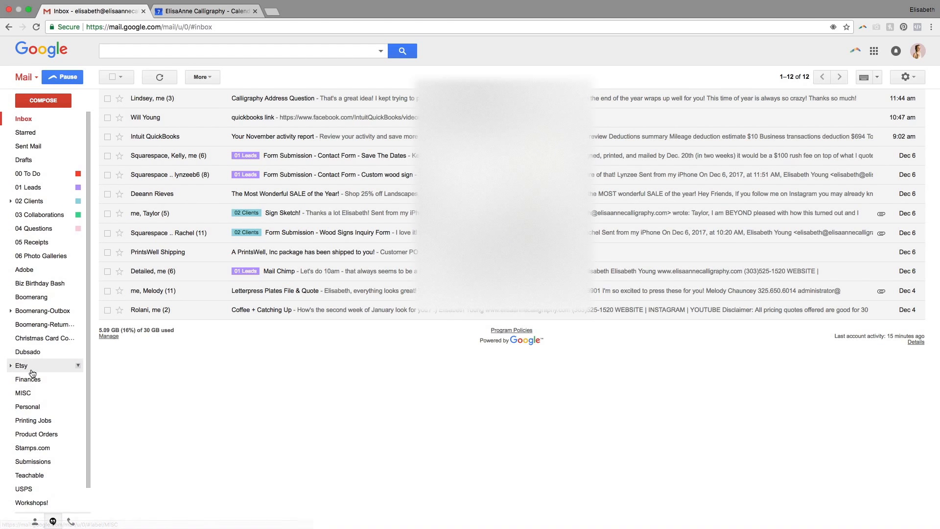
click(107, 118)
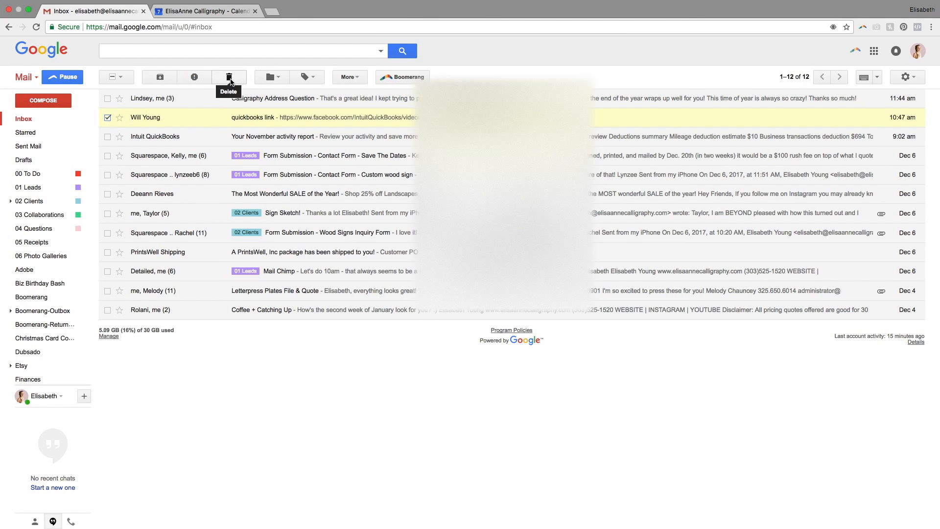
click(229, 77)
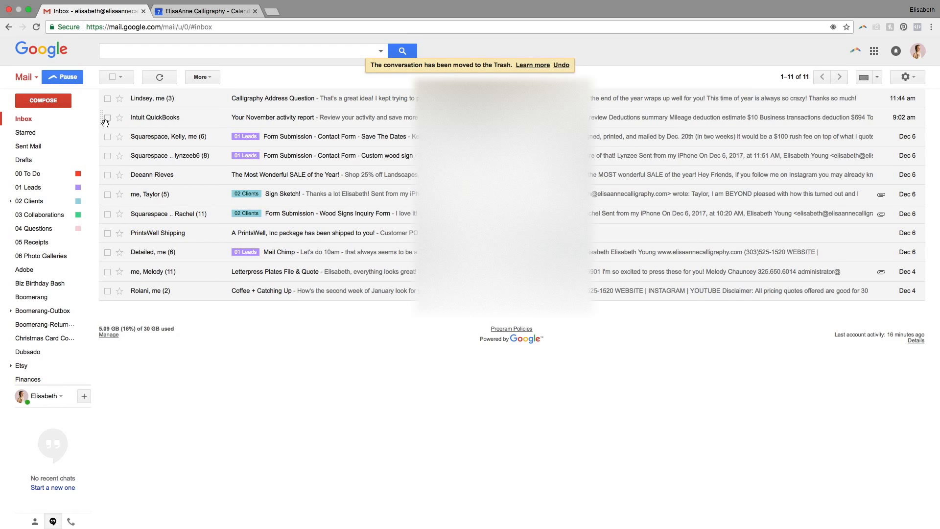
Delete the Intuit QuickBooks "Your November activity report" email from the inbox
mouse_move(71, 174)
scroll(71, 173, down, 1)
scroll(72, 174, down, 1)
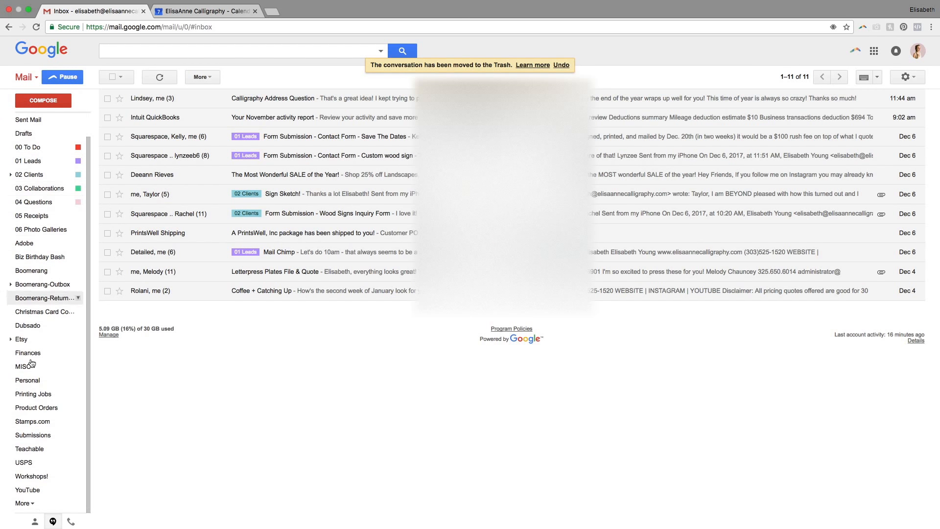
click(107, 118)
key(#)
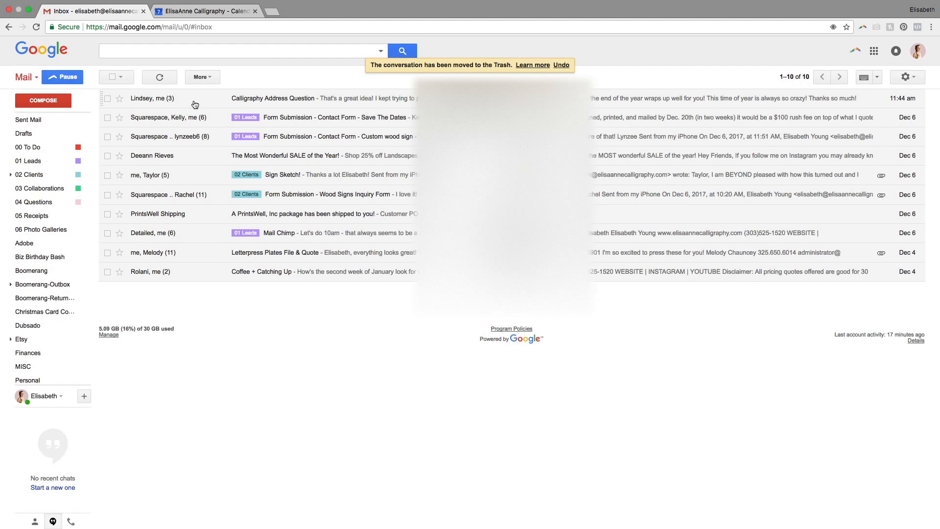
scroll(44, 161, up, 1)
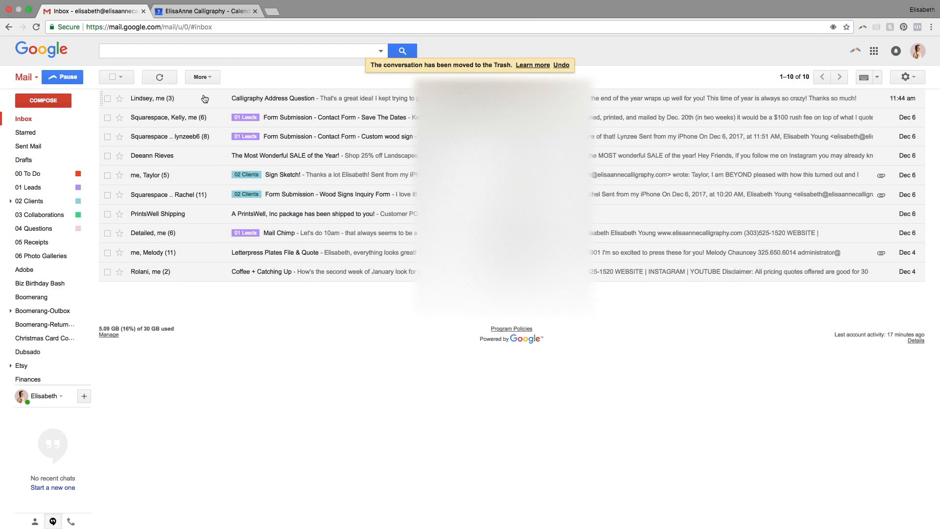
File the "Calligraphy Address Question" email under 04 Questions and delete the "The Most Wonderful SALE of the Year!" email
drag(205, 99, 59, 230)
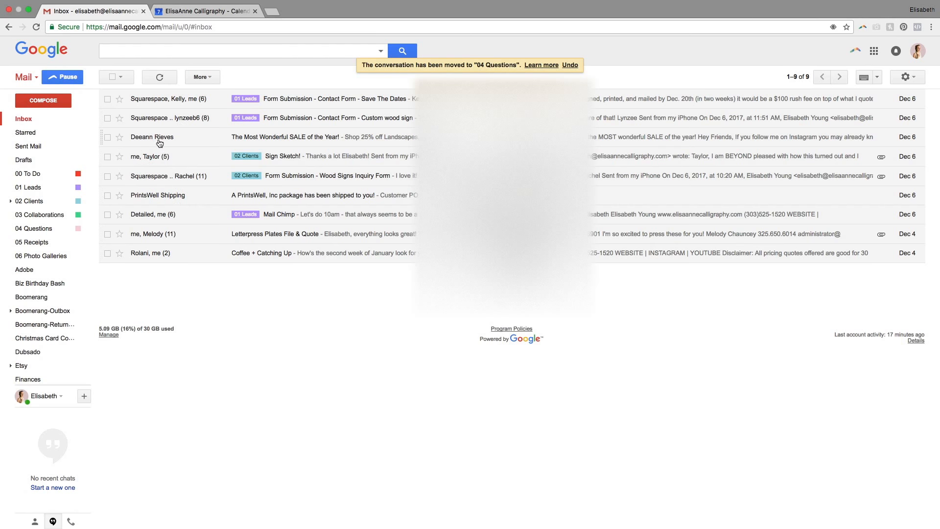
click(107, 137)
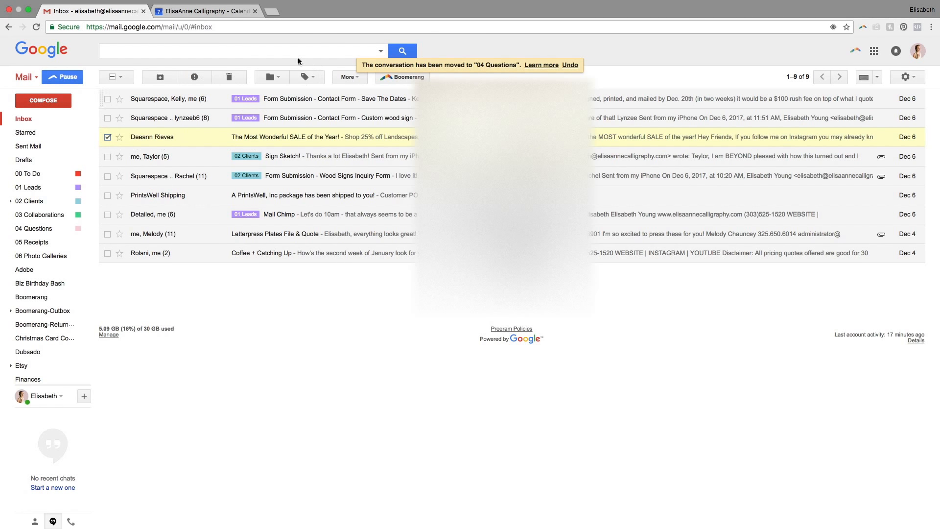
click(269, 72)
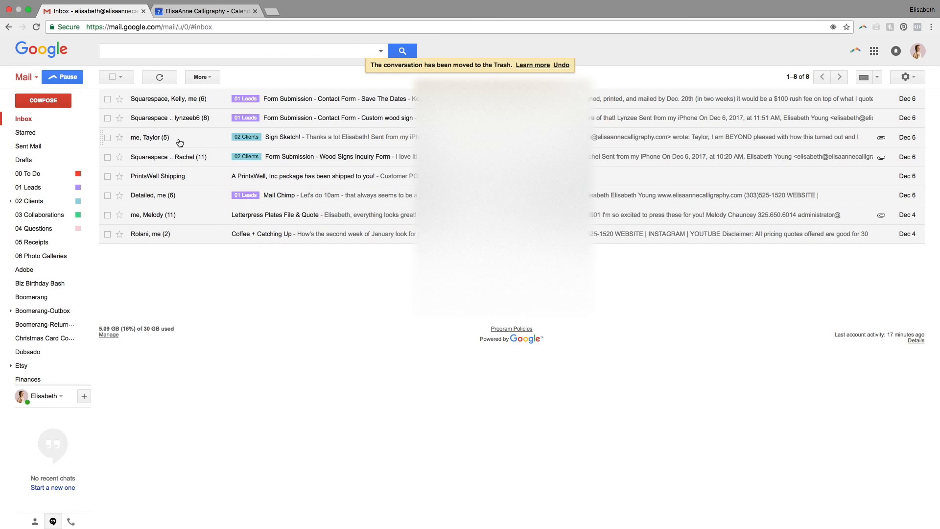
File the "Sign Sketch!" and "Wood Signs Inquiry Form" emails together under 03 Collaborations, and check the sublabels of 02 Clients
click(108, 157)
click(107, 137)
drag(162, 140, 54, 201)
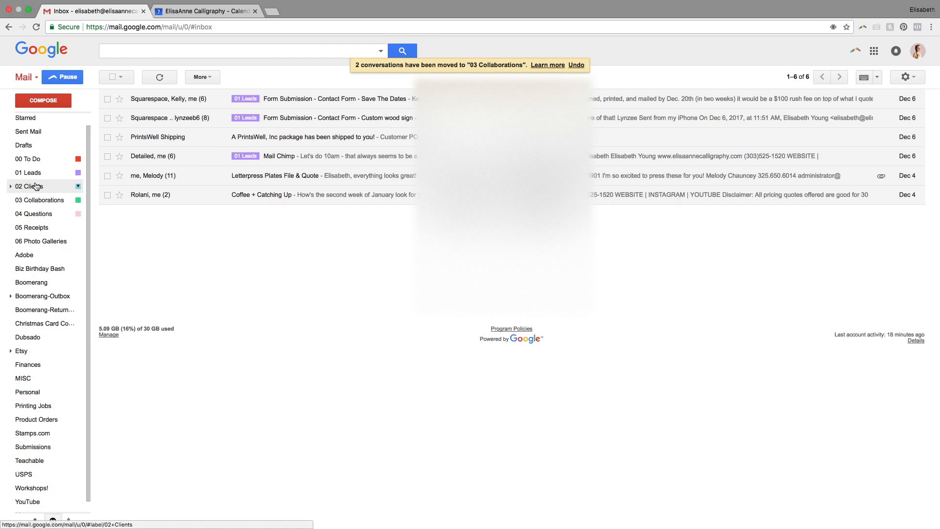
click(11, 202)
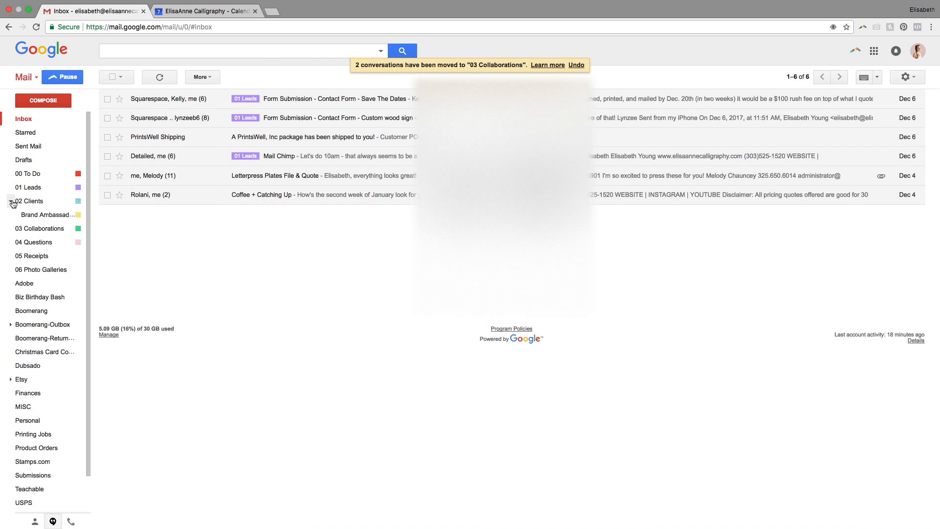
click(12, 202)
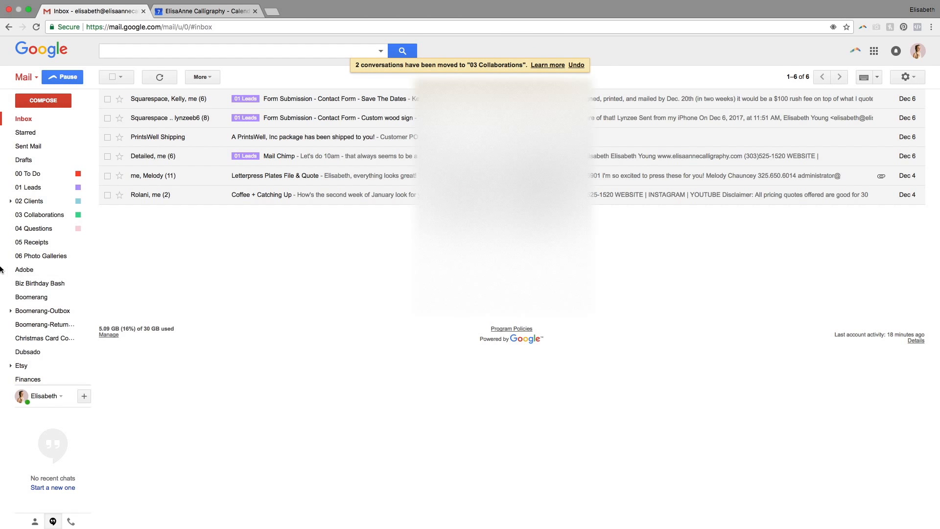
Open the USPS label and look through the emails filed under it
scroll(39, 267, down, 1)
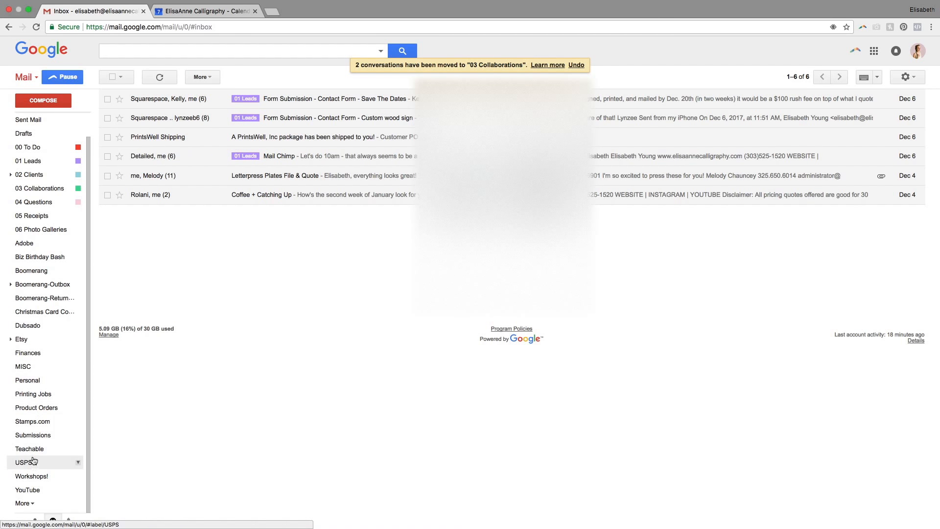
scroll(35, 457, up, 1)
click(44, 468)
scroll(179, 400, down, 12)
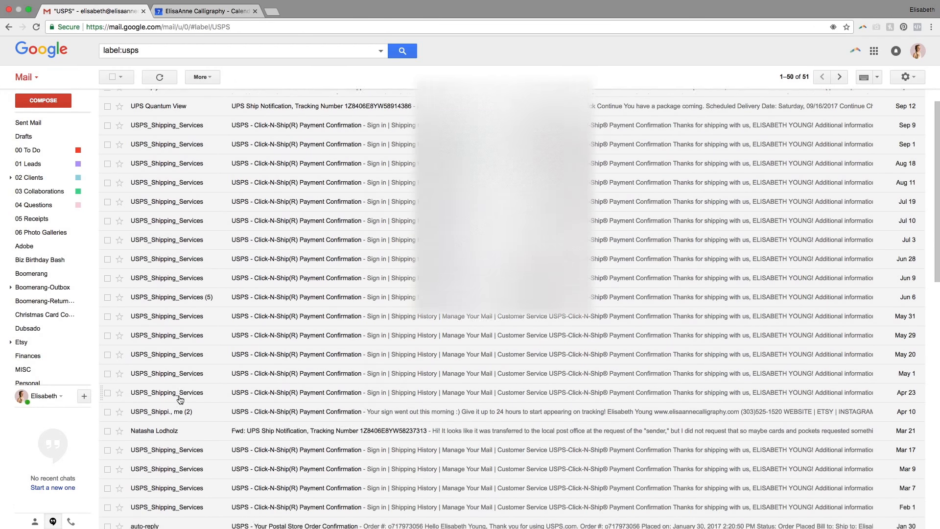
scroll(180, 400, down, 5)
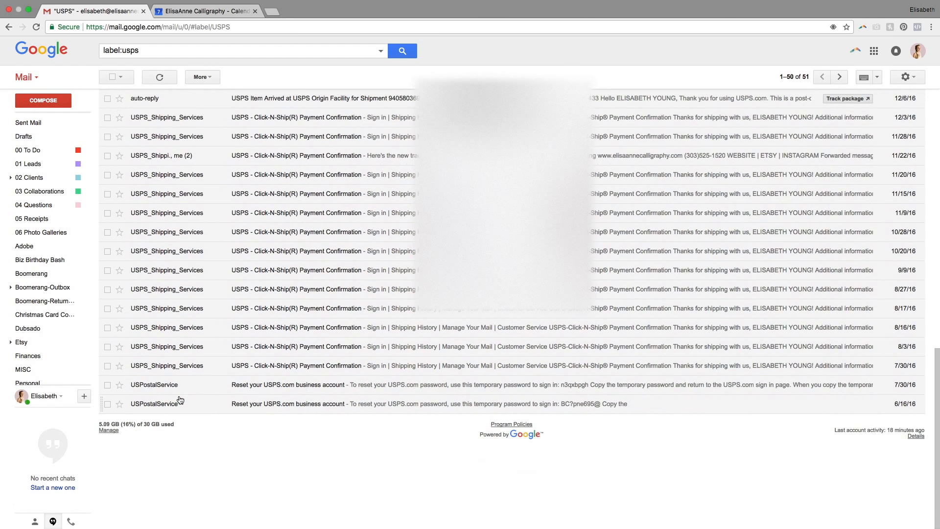
scroll(180, 400, up, 15)
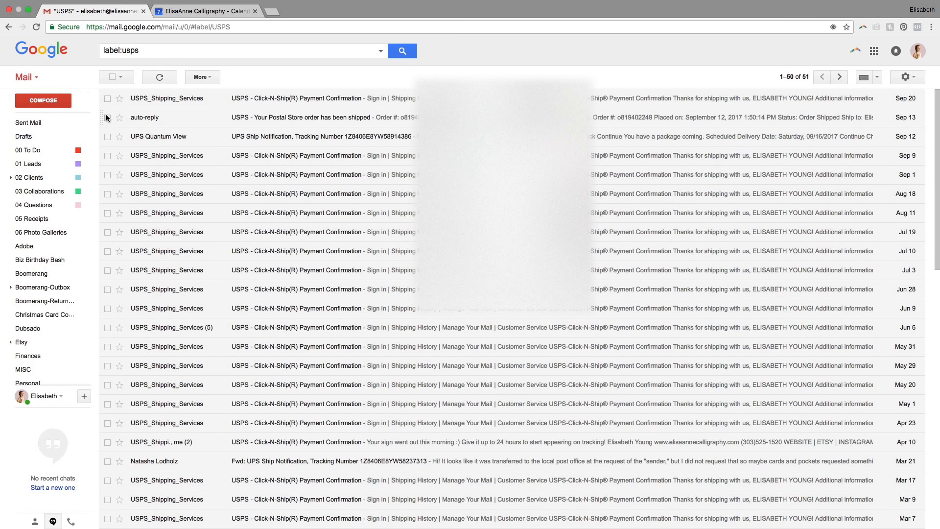
Delete all emails under the USPS label, including the one from the second page
click(112, 77)
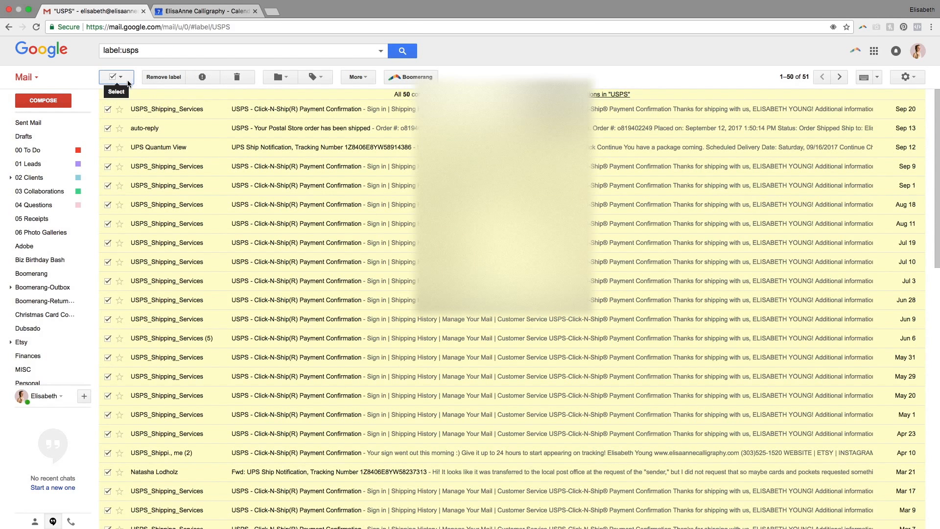
click(246, 82)
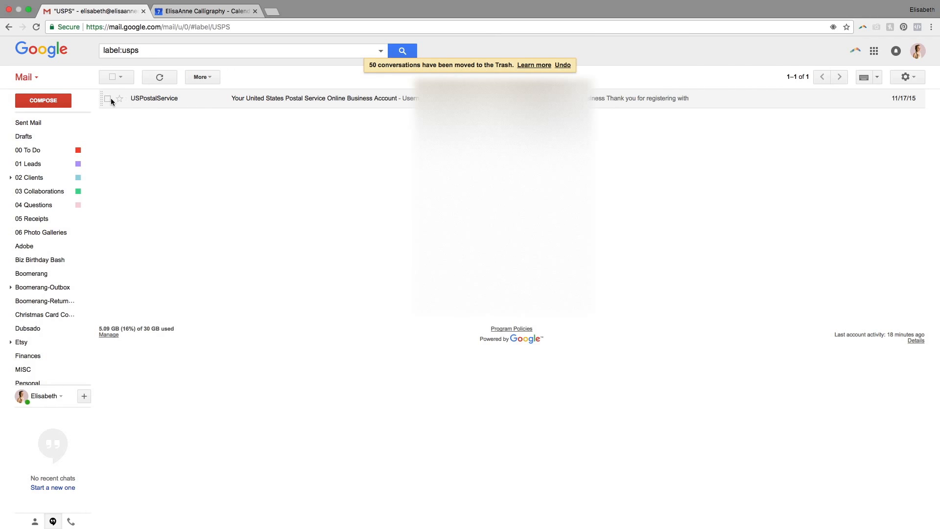
click(108, 99)
click(237, 77)
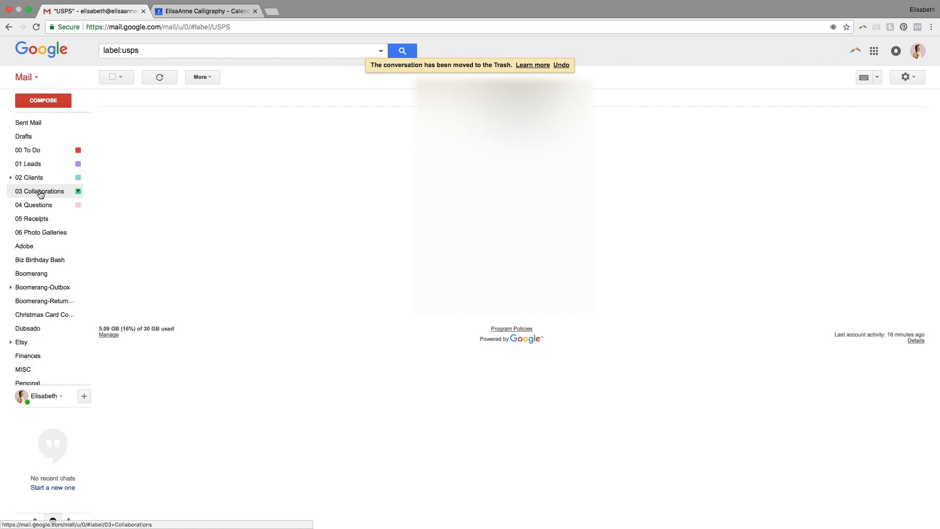
Return to the inbox and file the "Mail Chimp" email under 01 Leads
mouse_move(41, 195)
scroll(32, 343, up, 1)
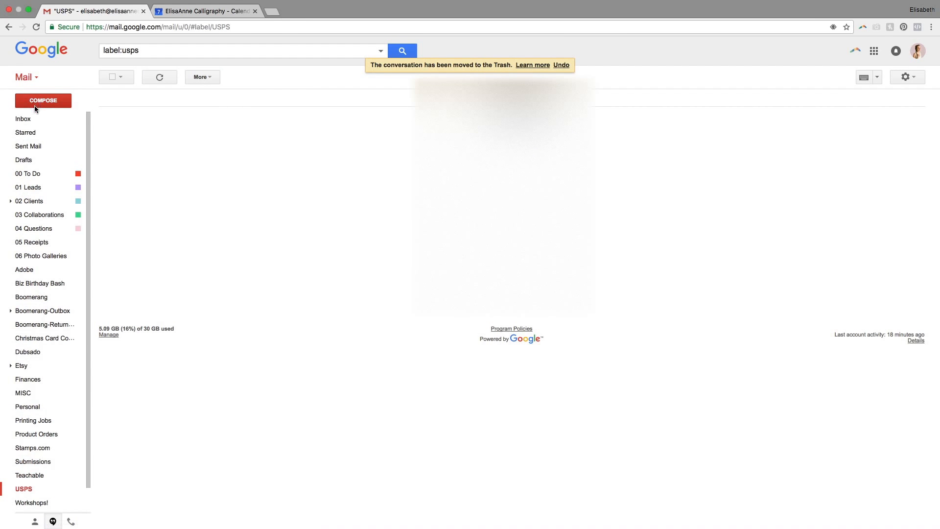
click(35, 119)
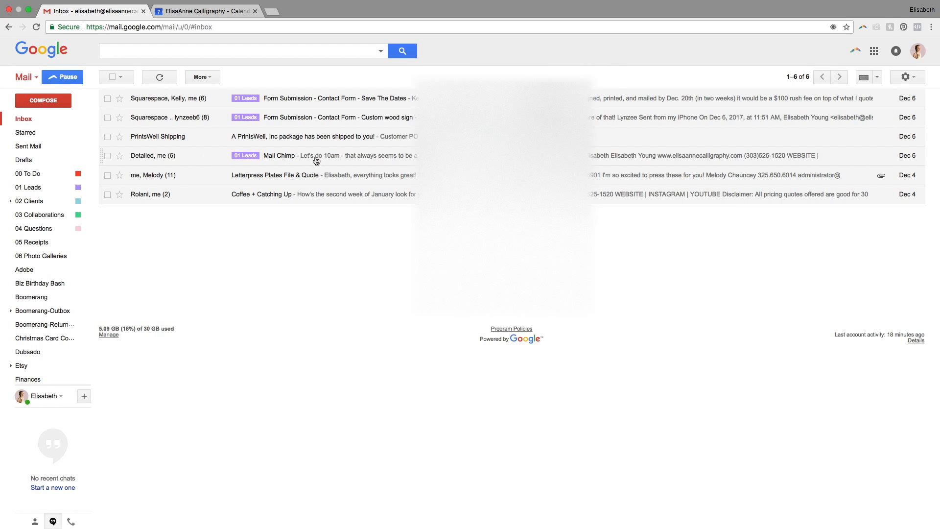
click(204, 156)
drag(205, 157, 41, 187)
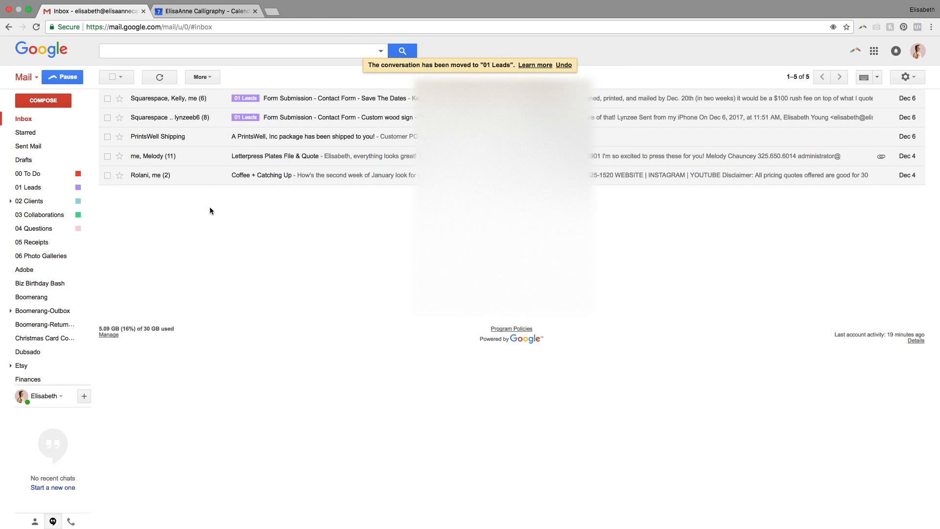
Read the "Coffee + Catching Up" email, return to the inbox and file it under 04 Questions
click(196, 174)
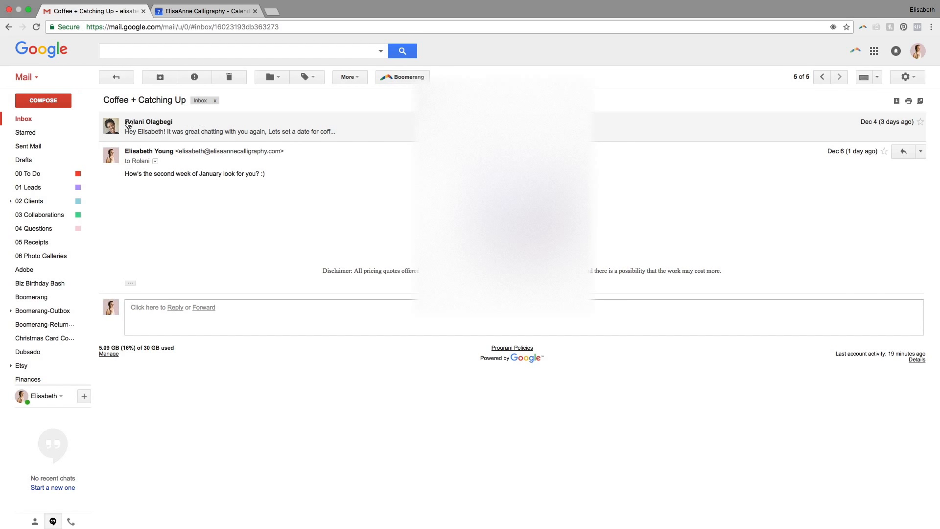
mouse_move(127, 124)
mouse_move(62, 229)
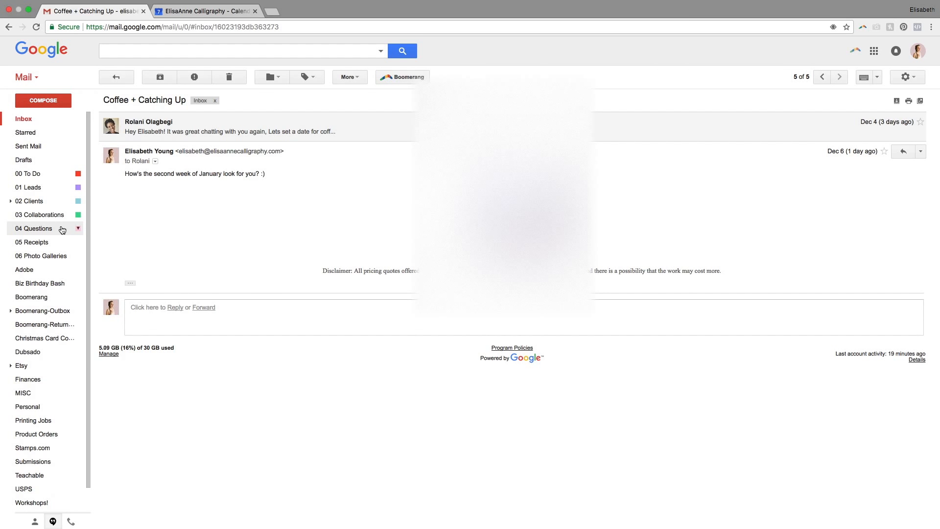
click(122, 77)
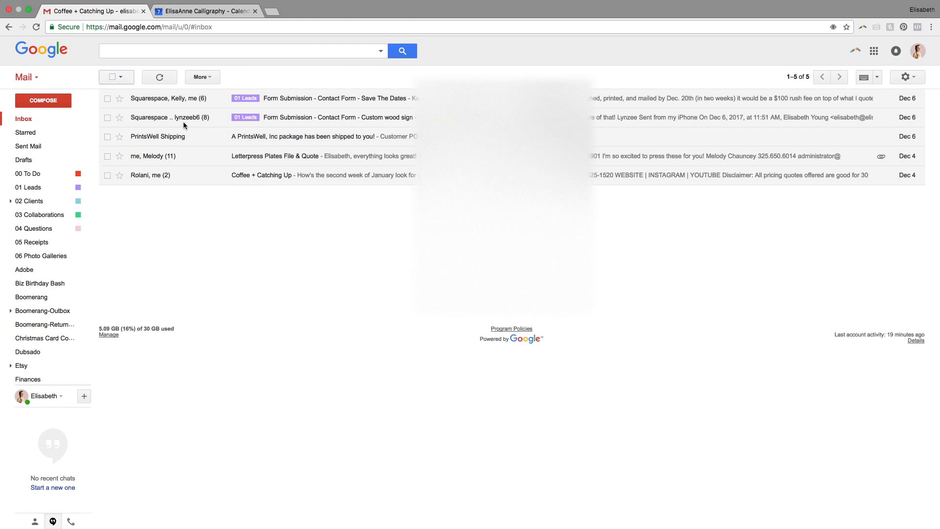
drag(212, 179, 36, 237)
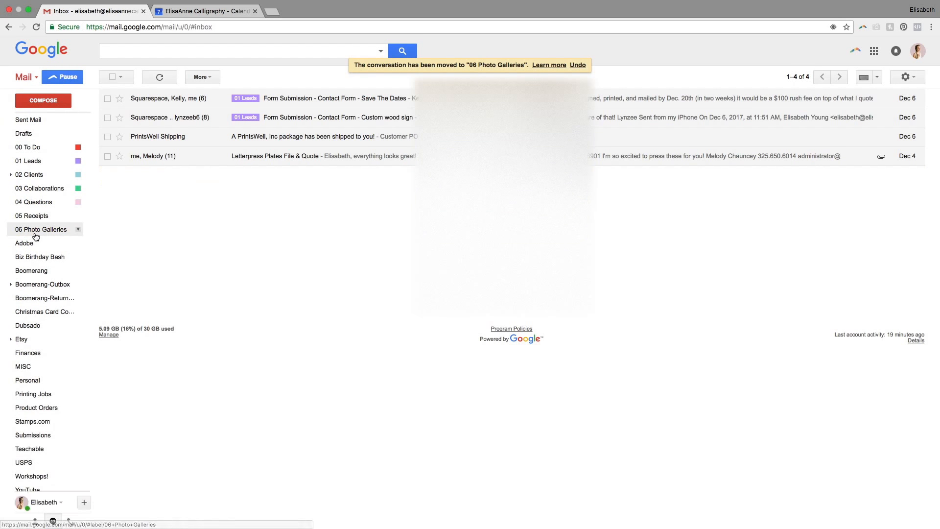
click(578, 65)
drag(211, 178, 49, 201)
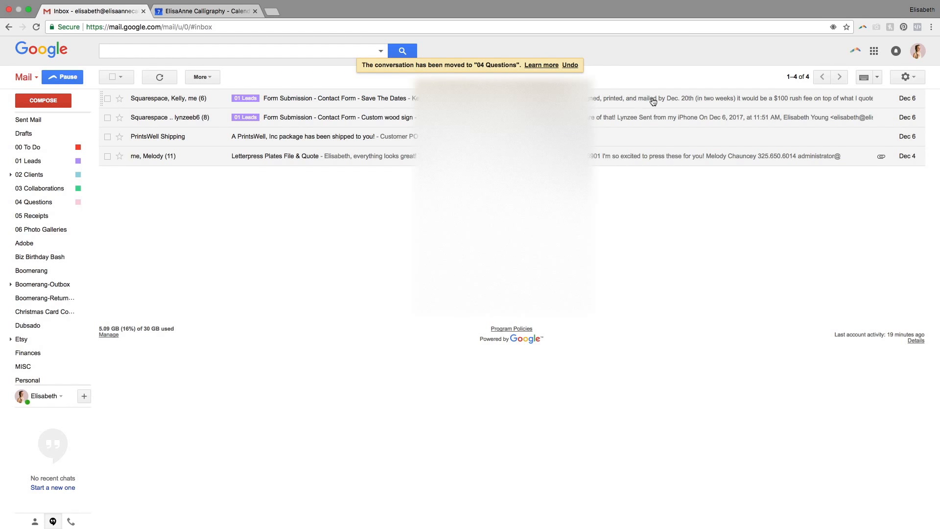
File the "Save The Dates" and "Custom wood sign" contact form emails under 01 Leads, and the PrintsWell shipping email under Printing Jobs
drag(220, 104, 49, 171)
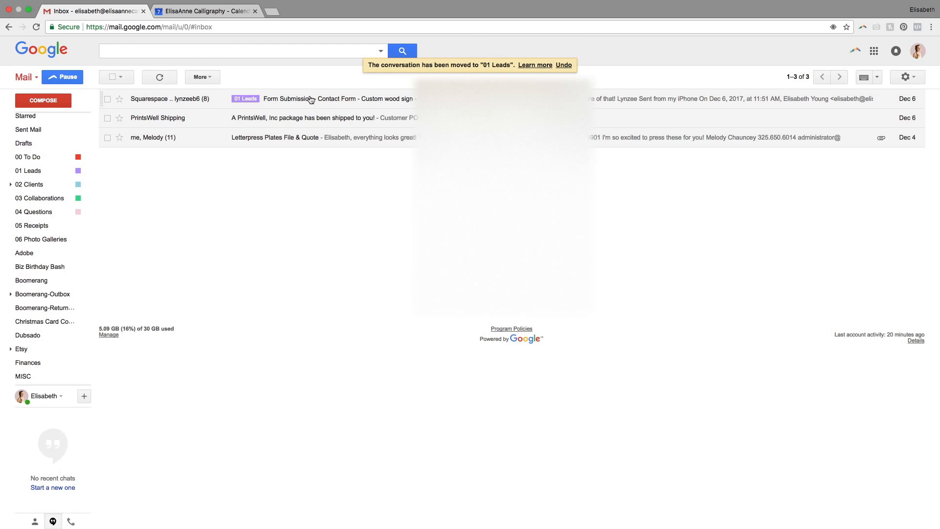
drag(304, 100, 43, 180)
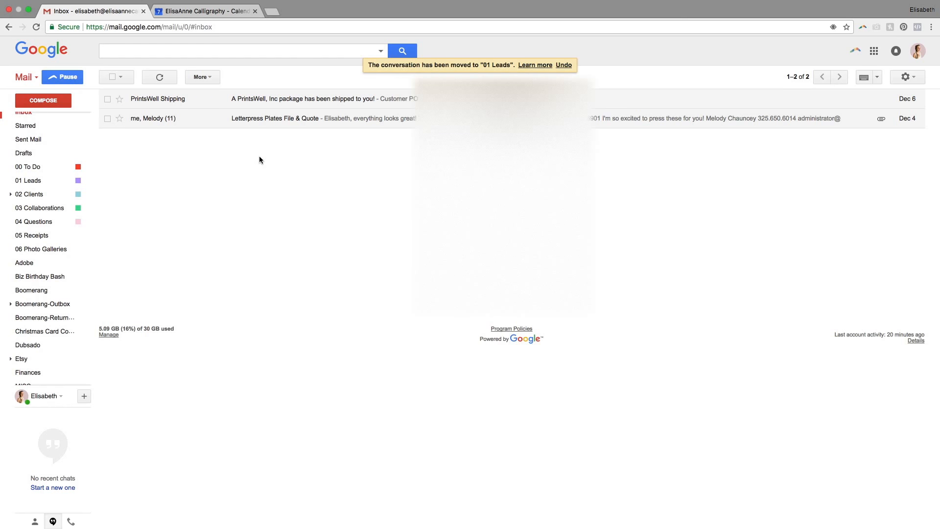
mouse_move(63, 153)
scroll(62, 153, down, 1)
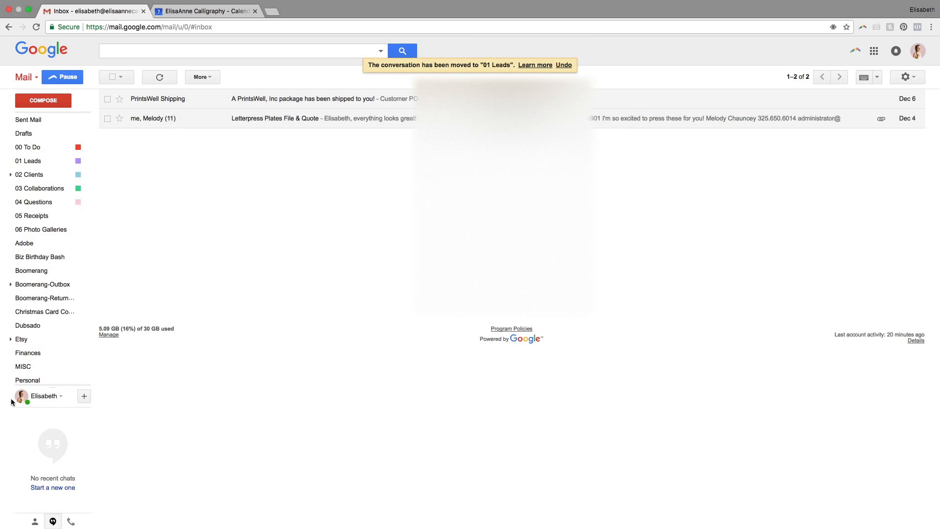
mouse_move(52, 387)
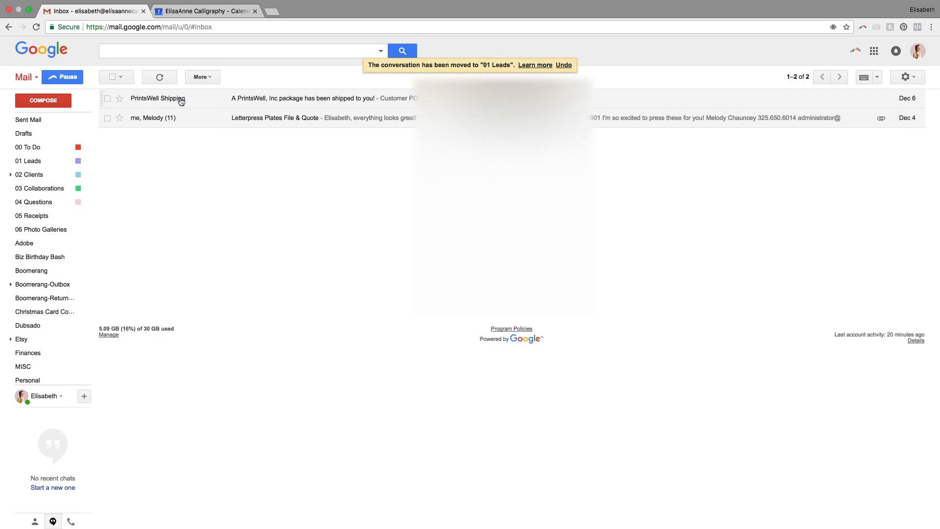
drag(203, 97, 30, 393)
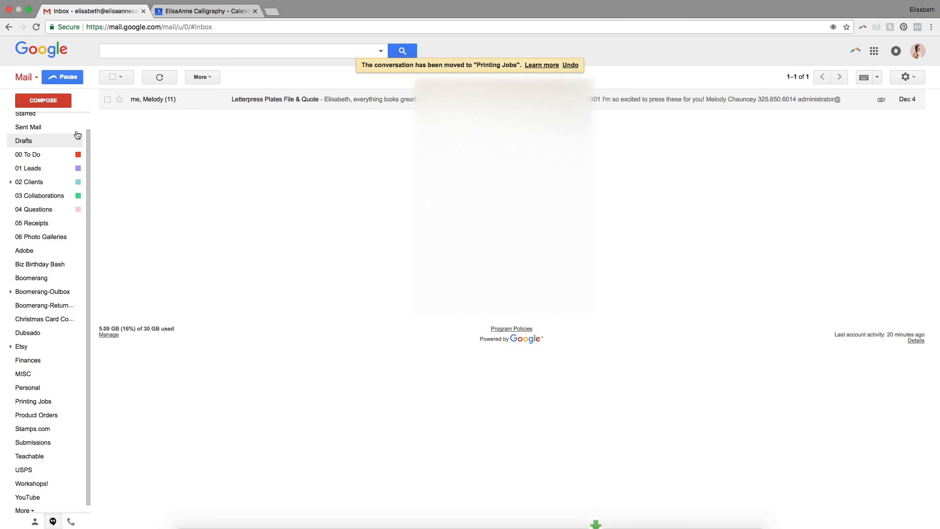
Read the "Letterpress Plates File & Quote" email, return to the inbox and file it under 00 To Do
click(210, 101)
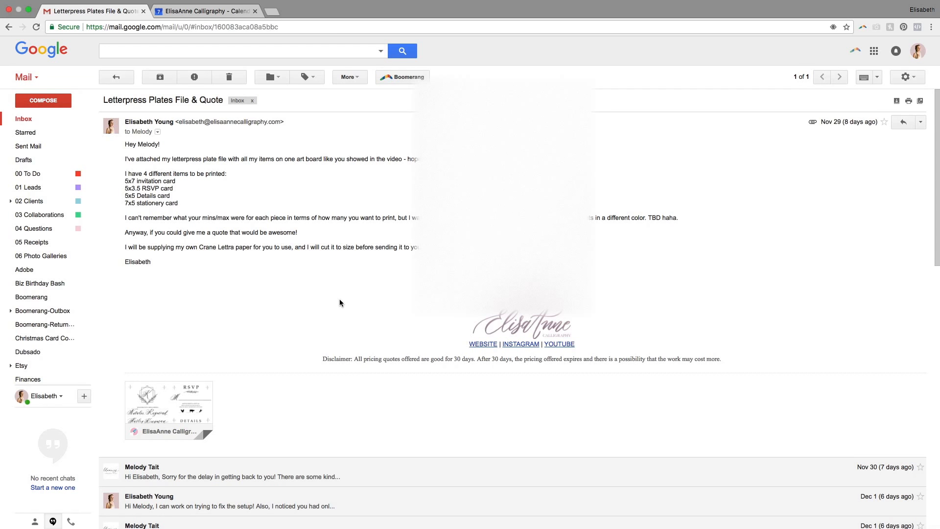
click(116, 77)
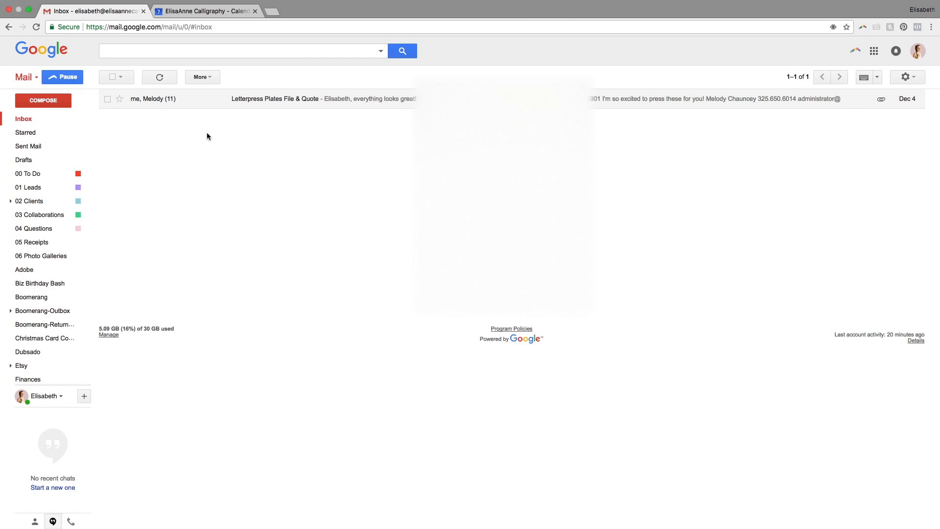
mouse_move(45, 174)
drag(188, 100, 30, 173)
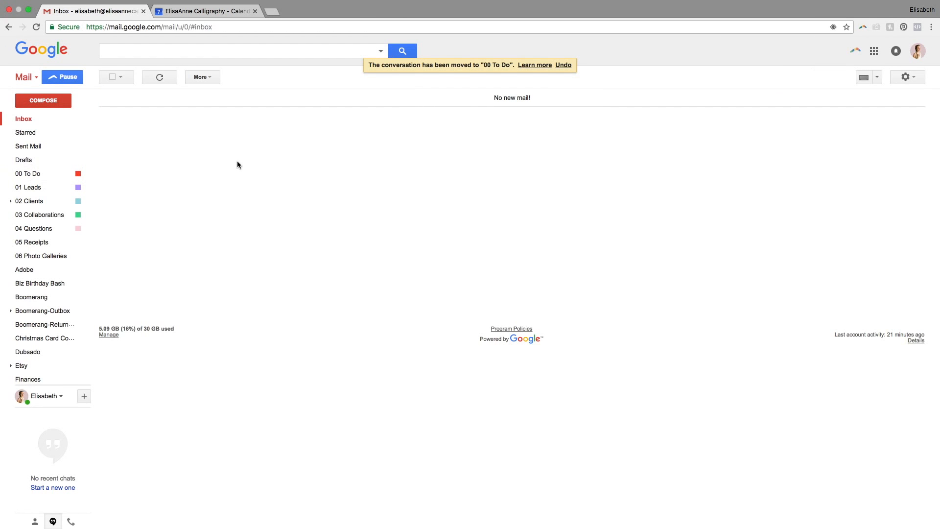